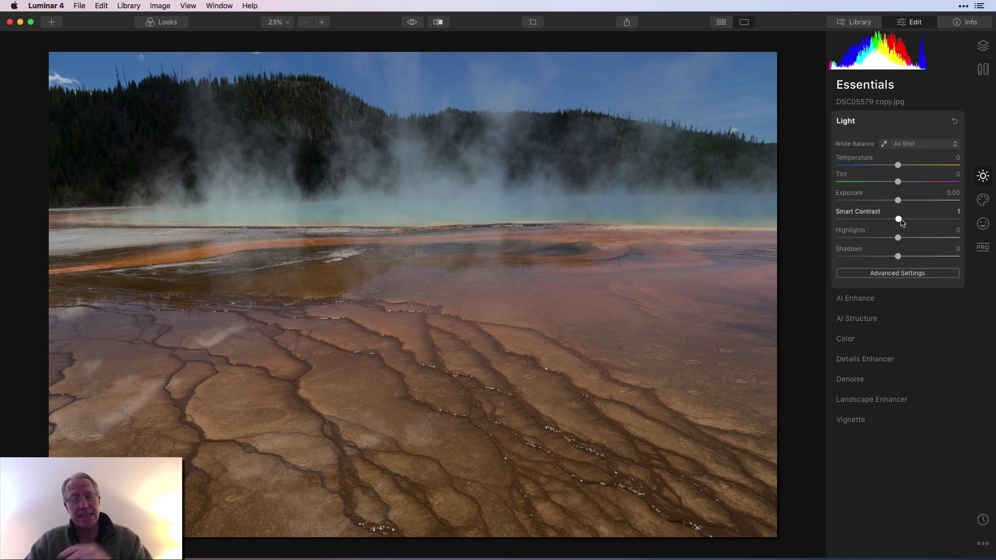
- Drag Smart Contrast to 50 on the geyser pool photo, then switch to Luminar Flex
left_click_drag(898, 219, 931, 223)
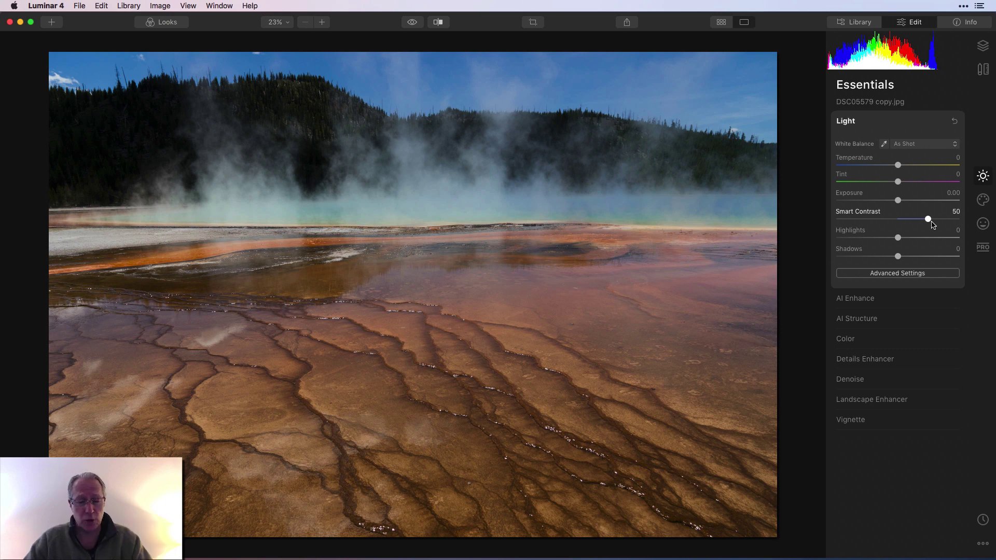
key("super+Tab")
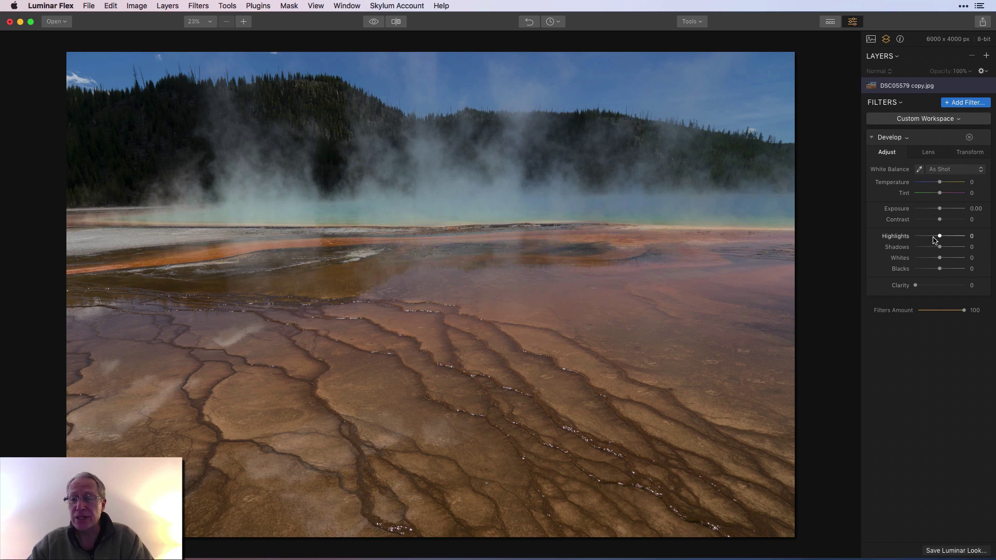
- Set Luminar Flex Contrast to 50 on the geyser pool photo and return to Luminar 4
left_click_drag(948, 222, 953, 222)
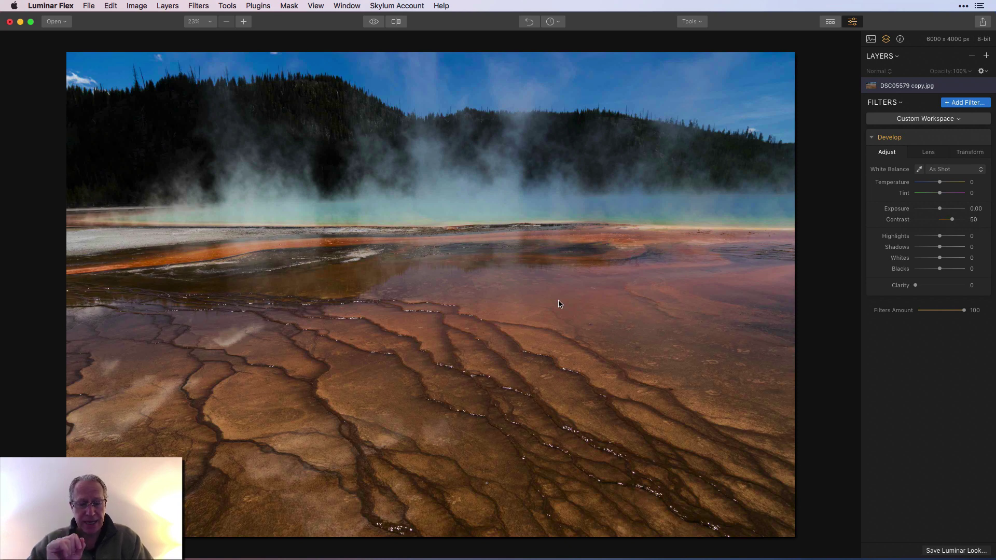
key("super+Tab")
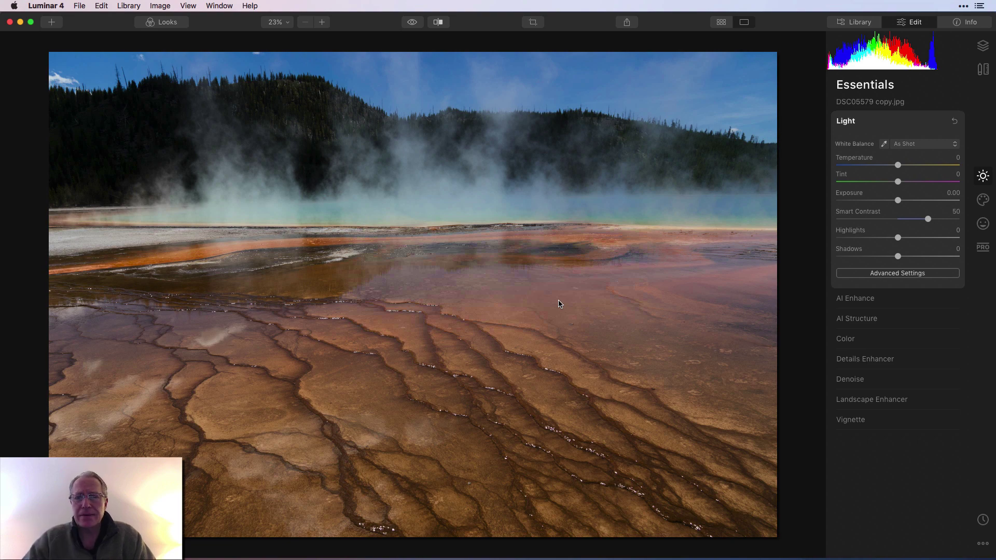
- Zoom to 50% and toggle the original view to check Smart Contrast, then go to Luminar Flex
left_click(322, 22)
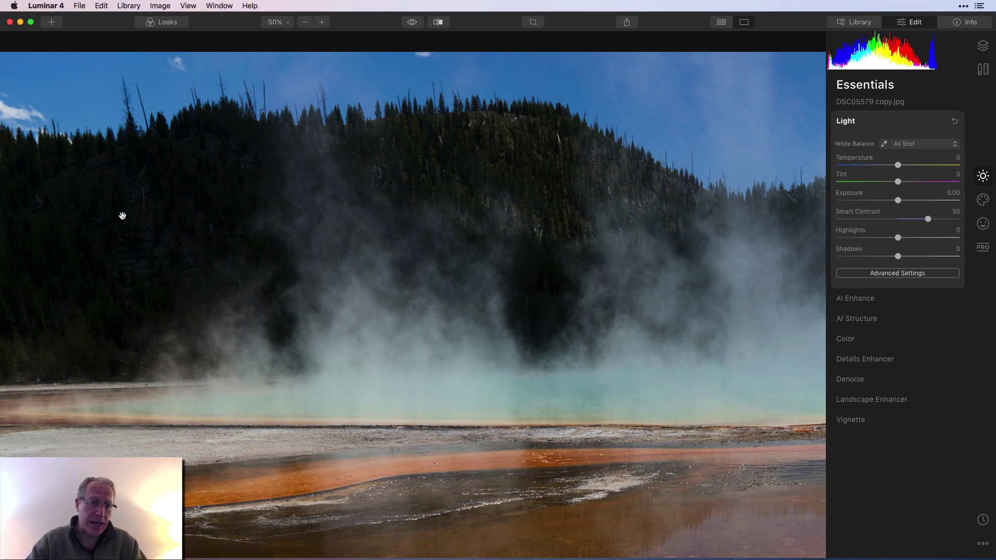
left_click(410, 25)
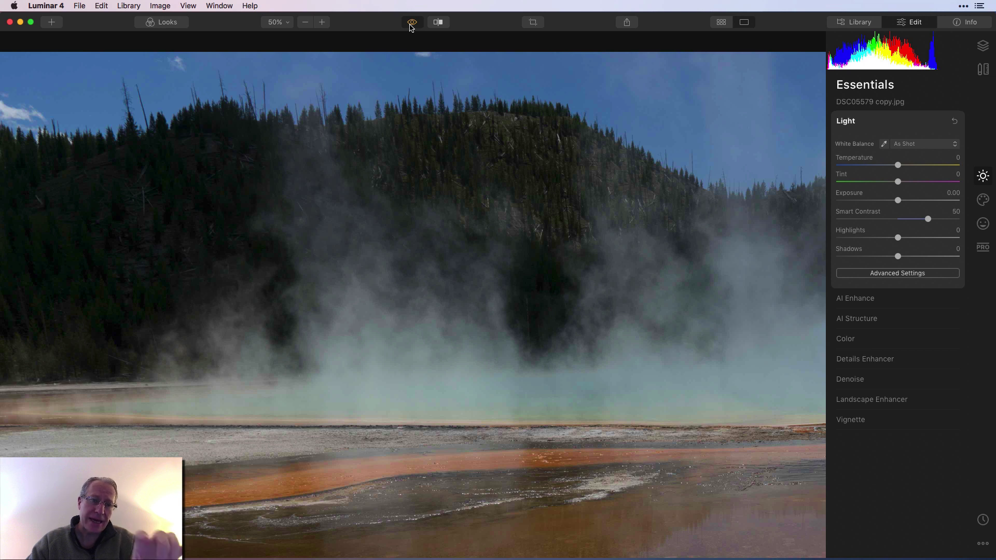
left_click(410, 25)
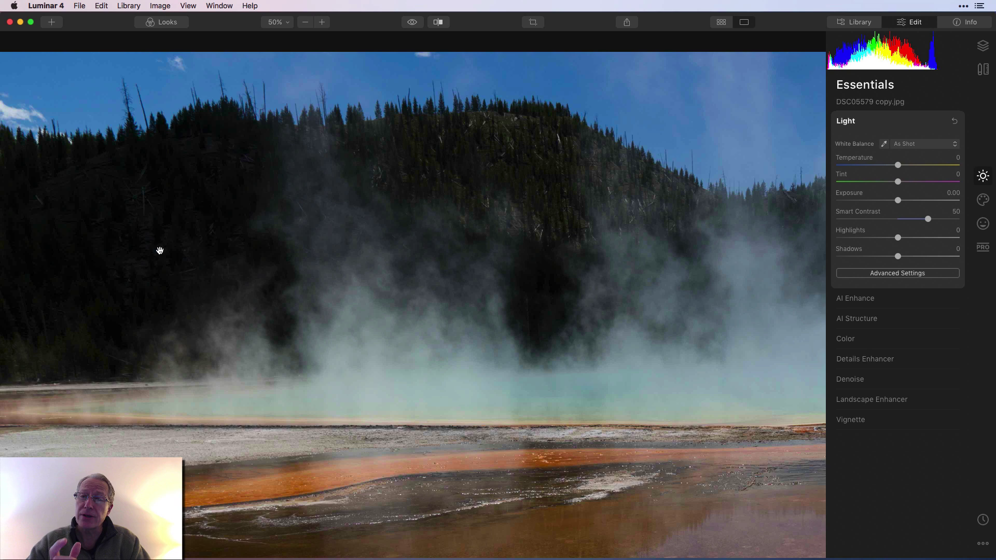
key("super+Tab")
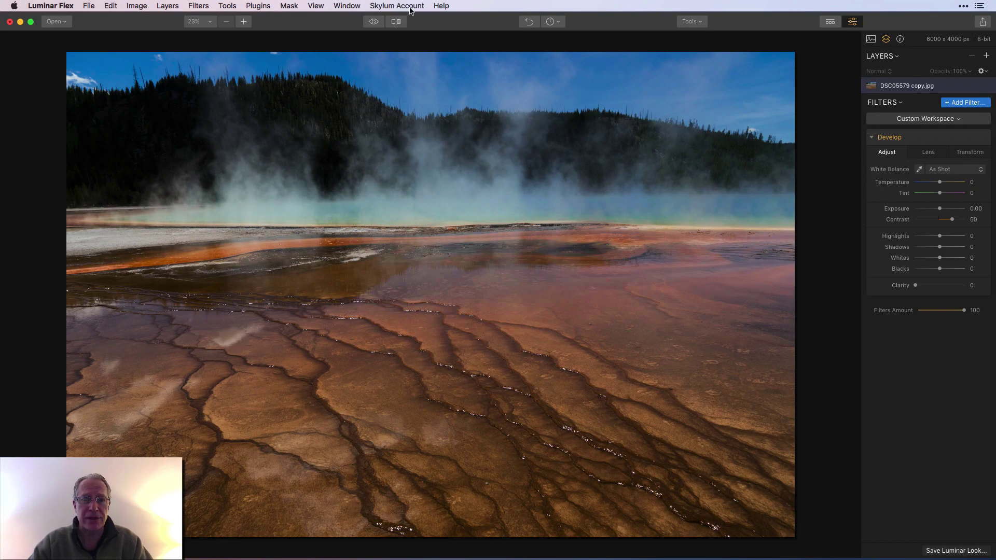
- Zoom to 50% on the hillside, toggle the original view, then return to Luminar 4
left_click(245, 21)
scroll(196, 165, "up", 5)
scroll(196, 165, "up", 5)
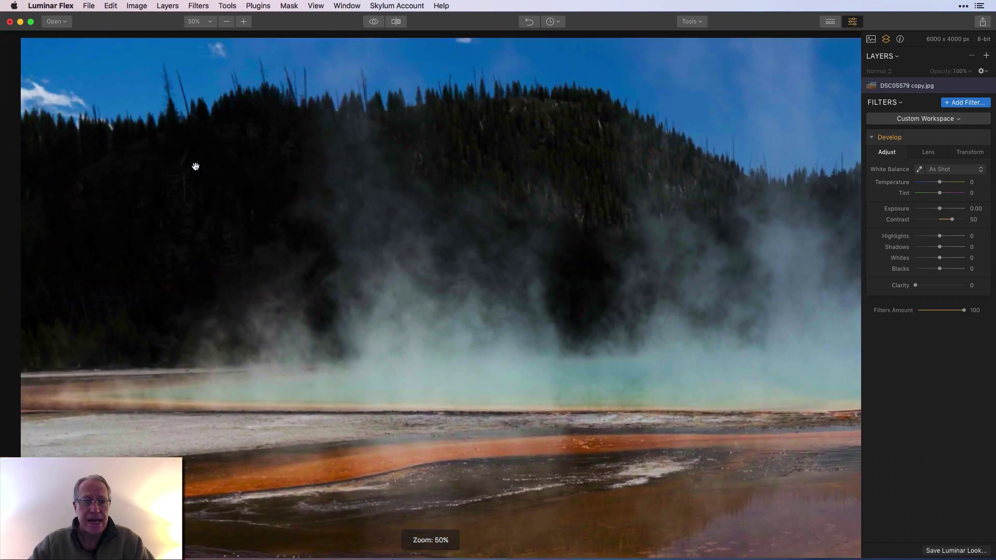
left_click(375, 22)
left_click(375, 22)
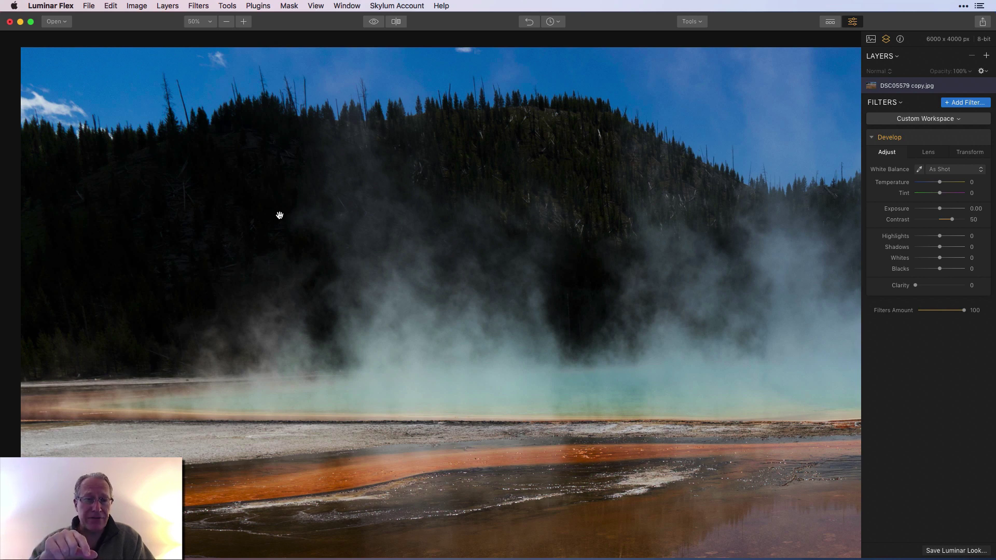
key("cmd+Tab")
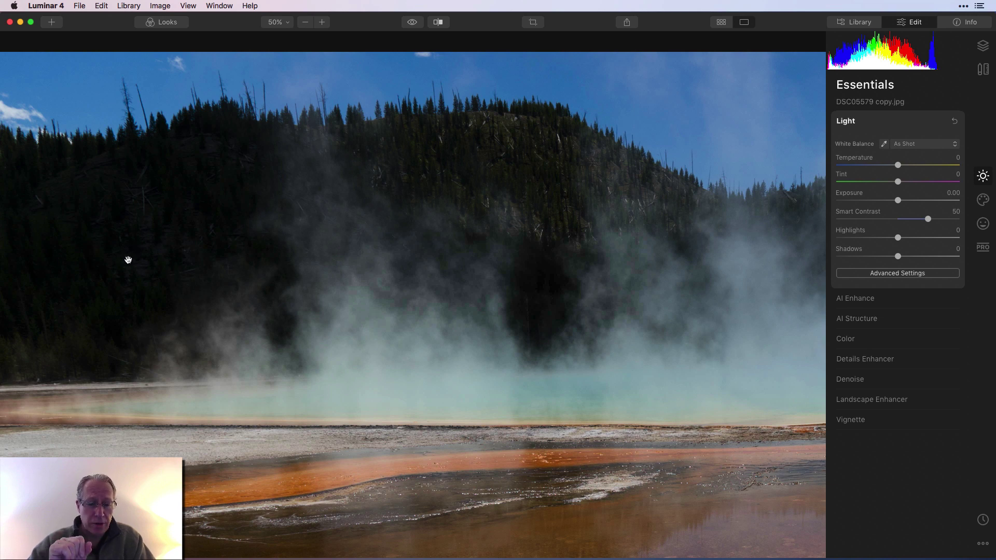
- Bring up the portrait DSC09679.arw in Luminar 4's Edit view
key("super+Tab")
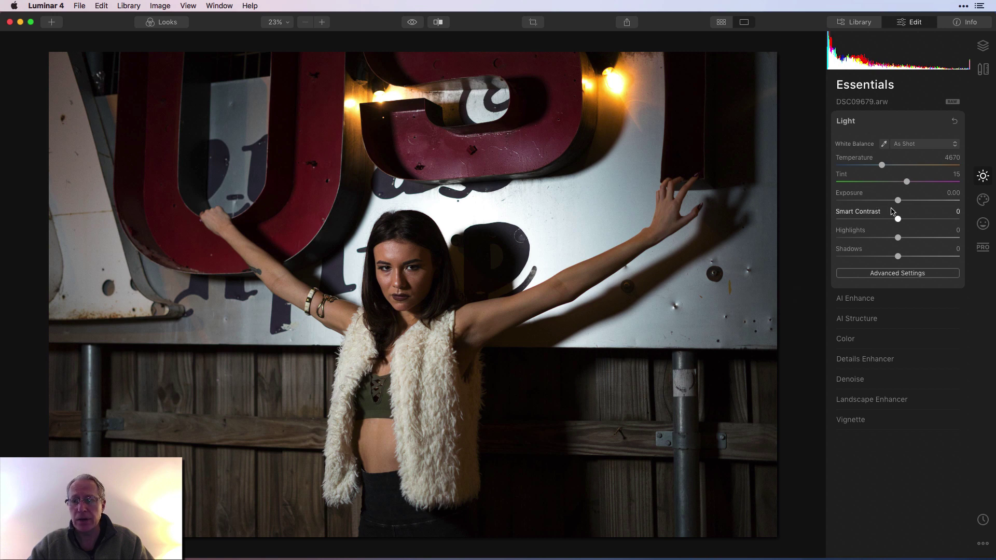
- Set portrait Smart Contrast to 50, view the original at 50% on the face, then go to Luminar Flex
left_click_drag(899, 219, 925, 220)
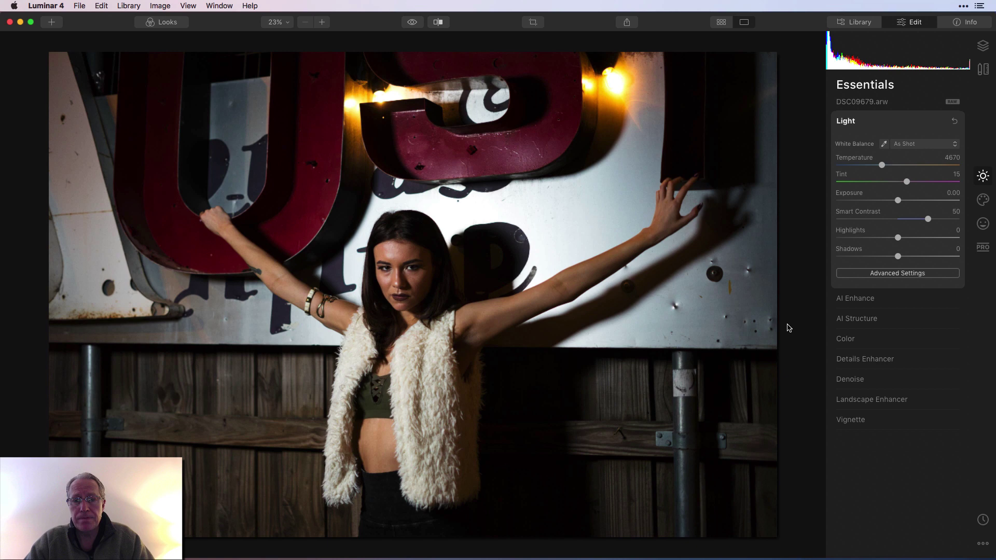
left_click(322, 22)
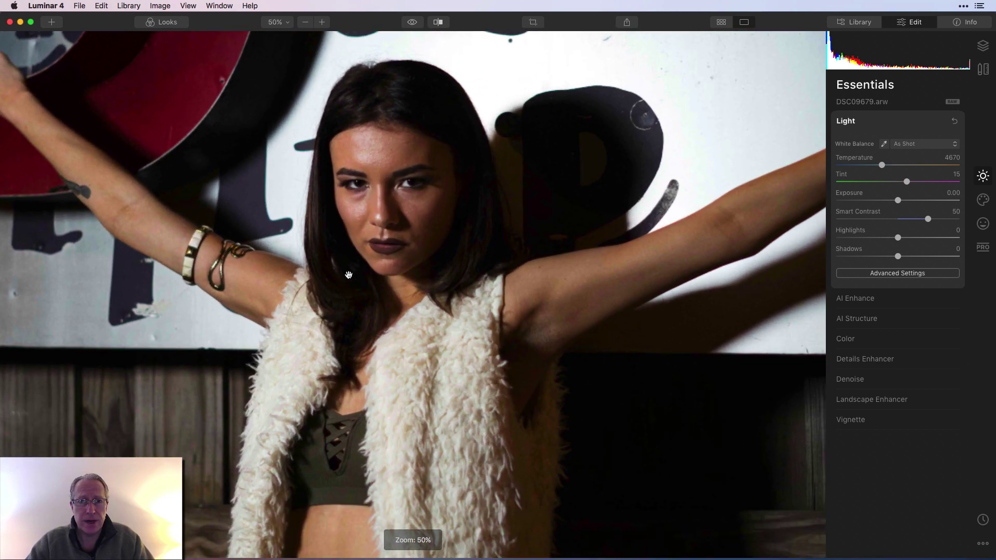
left_click_drag(349, 275, 348, 294)
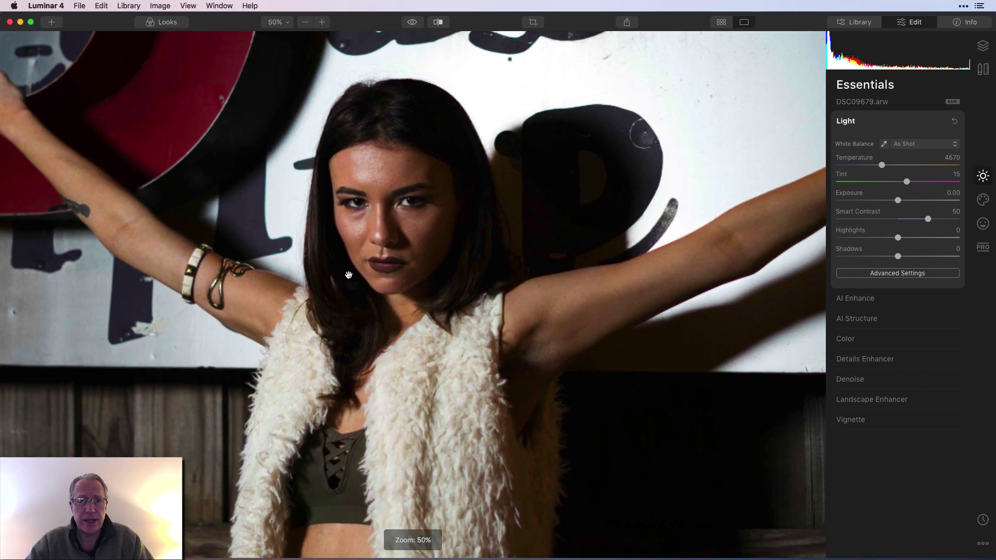
left_click(413, 23)
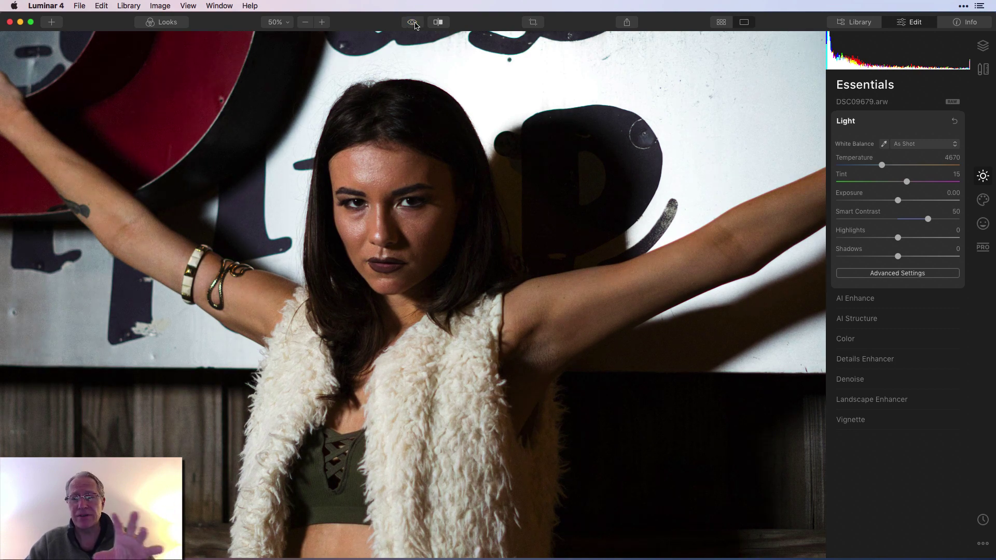
key("super+Tab")
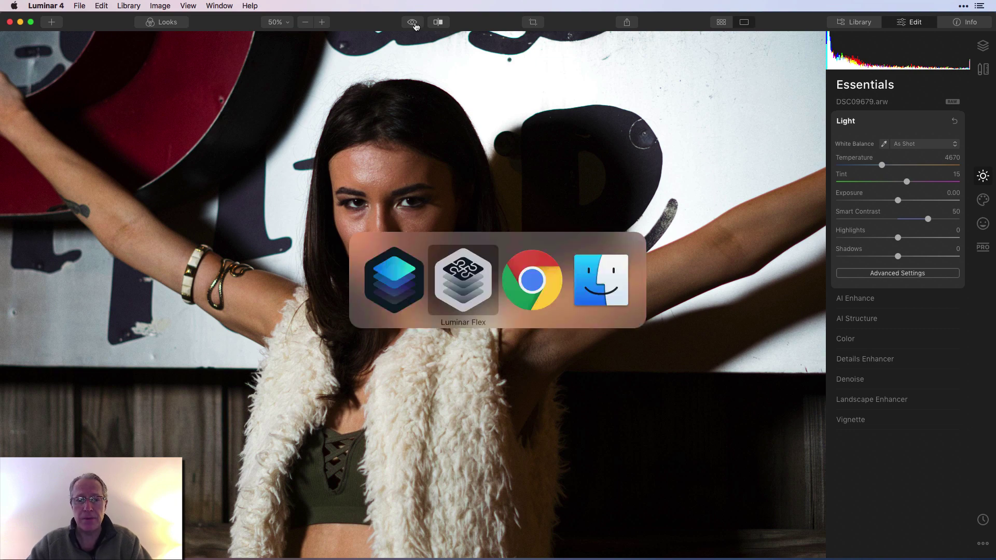
mouse_move(926, 233)
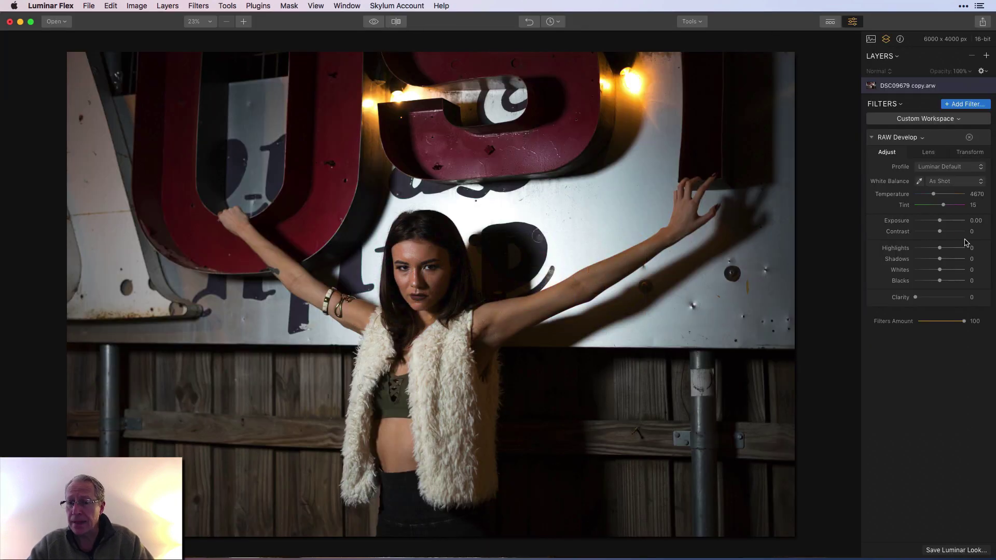
- Enter Contrast 50 on the portrait and zoom to 50% framing the woman's face
left_click(970, 231)
type("50")
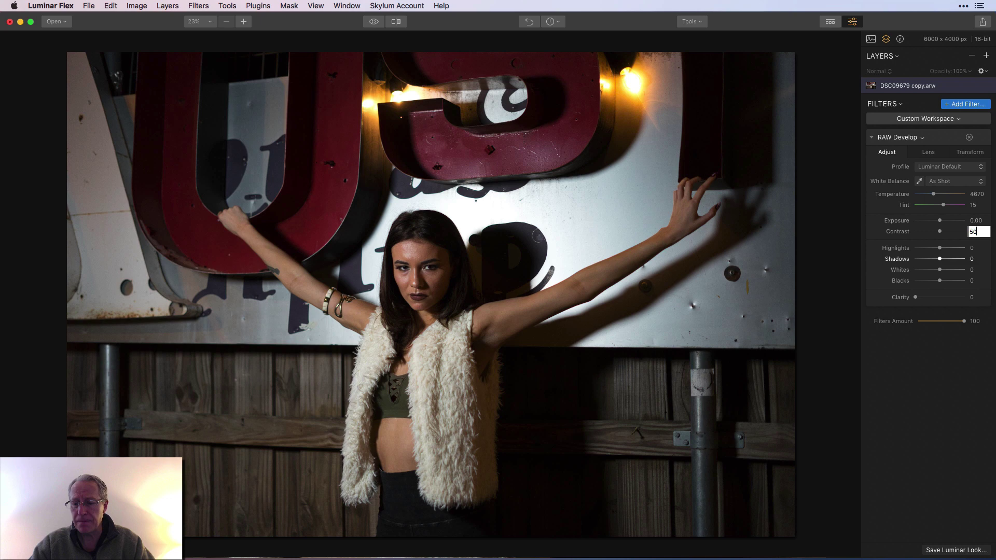
key("Return")
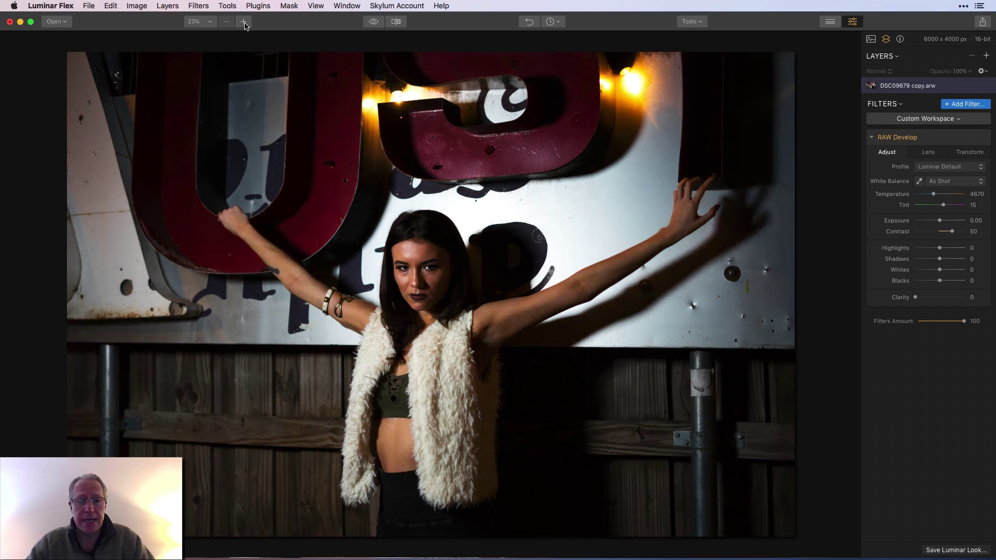
left_click(244, 21)
left_click_drag(368, 240, 375, 198)
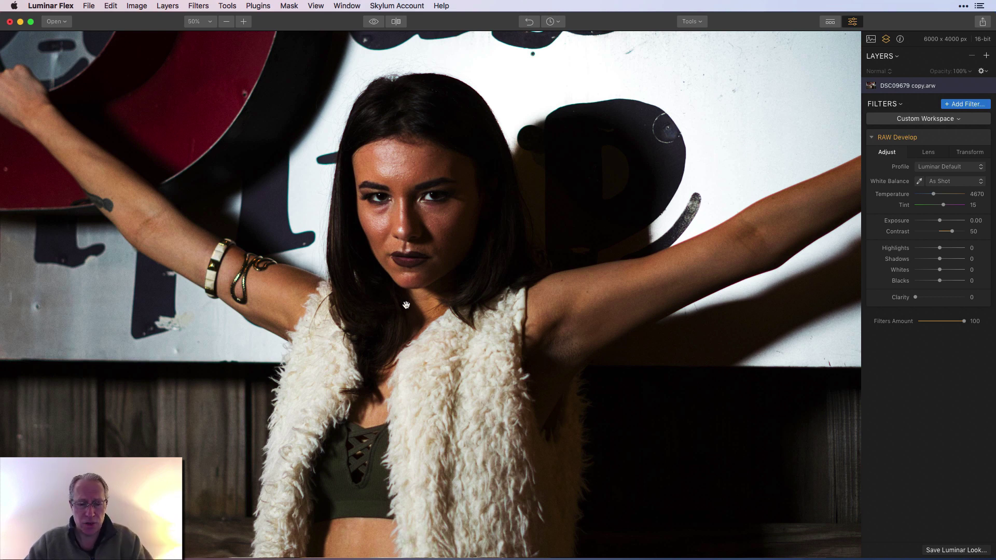
- Toggle between edited and original portrait, then switch to Luminar 4
left_click(373, 23)
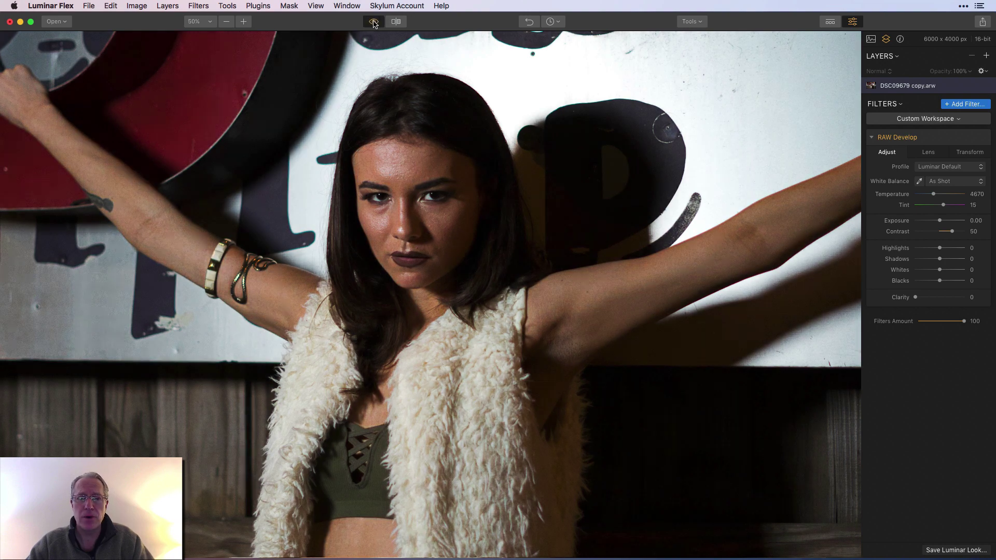
left_click(374, 23)
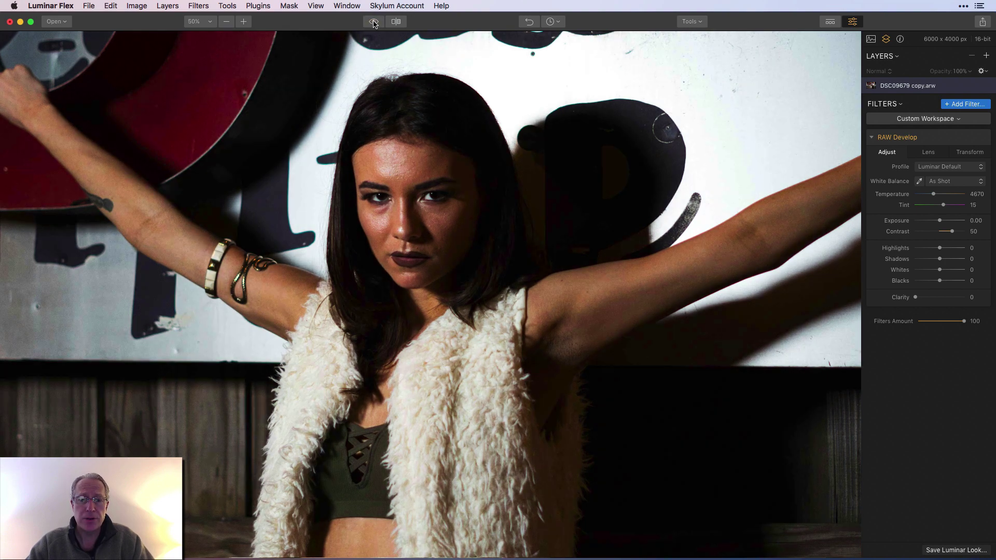
left_click(373, 24)
key("super+Tab")
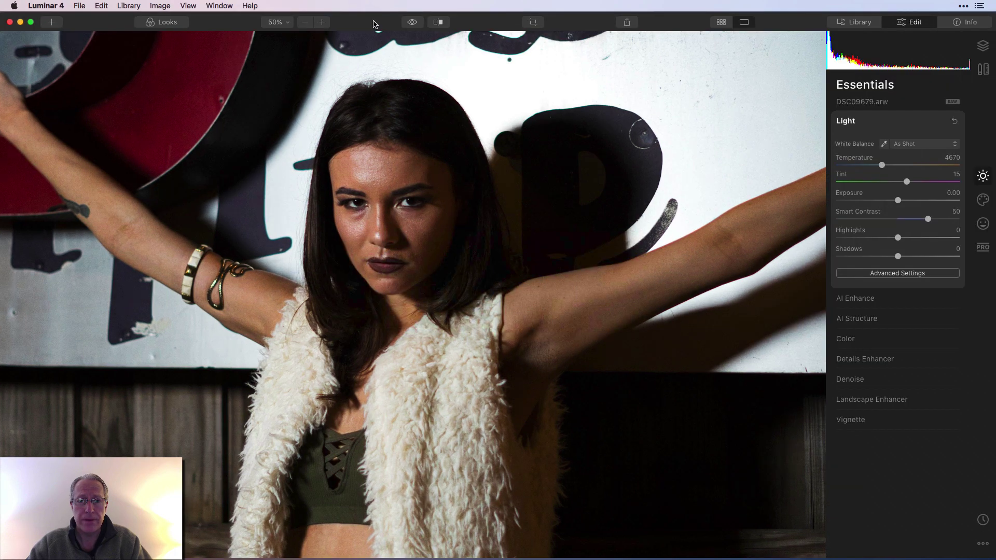
- Toggle between the edited and original portrait in Luminar 4 to compare
left_click(413, 24)
left_click(412, 23)
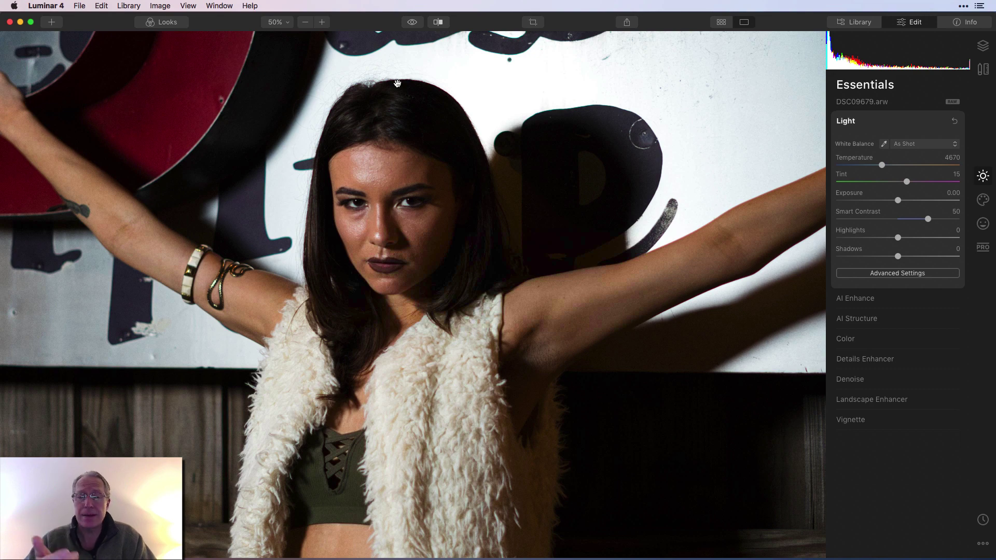
left_click(411, 23)
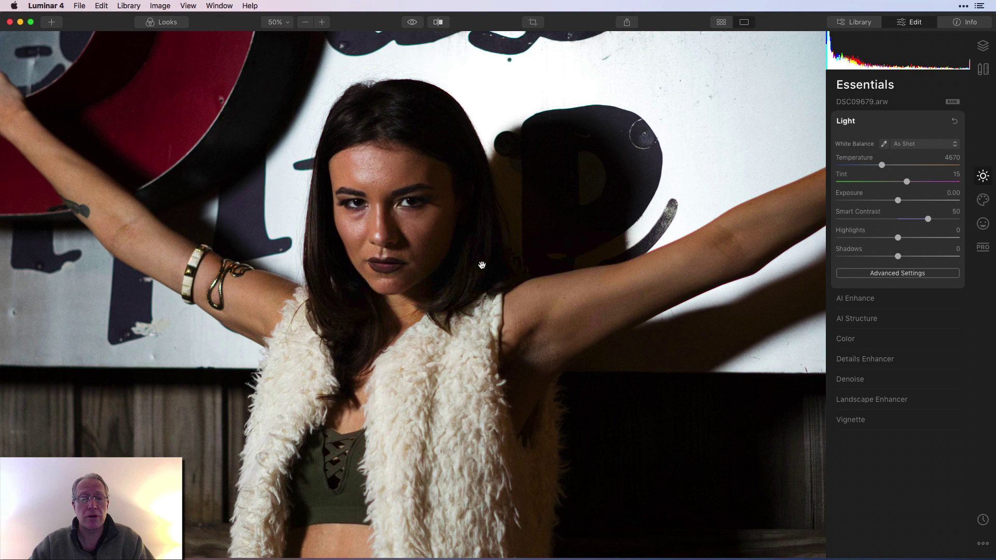
- Switch to Luminar Flex and back, then bring up the mountain lake landscape
key("super+Tab")
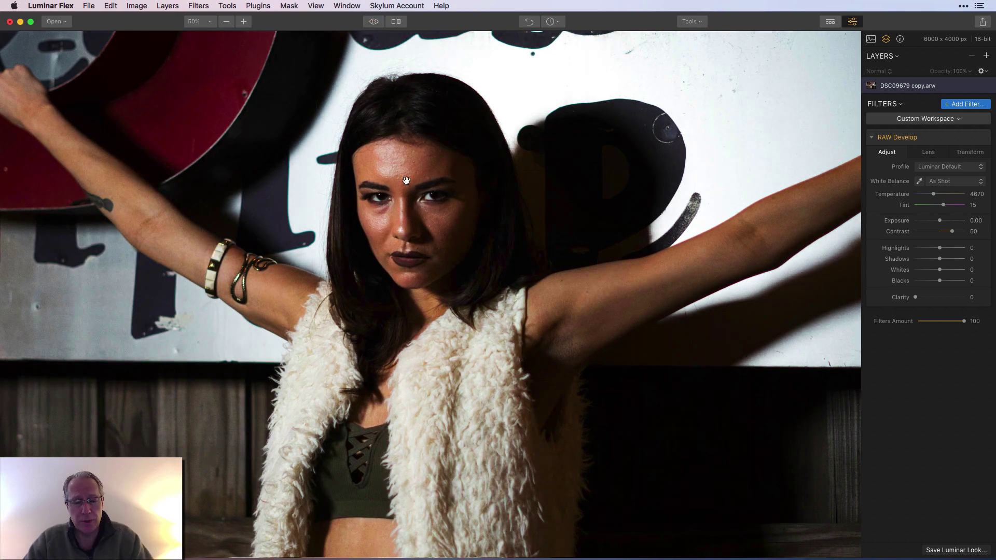
key("cmd+Tab")
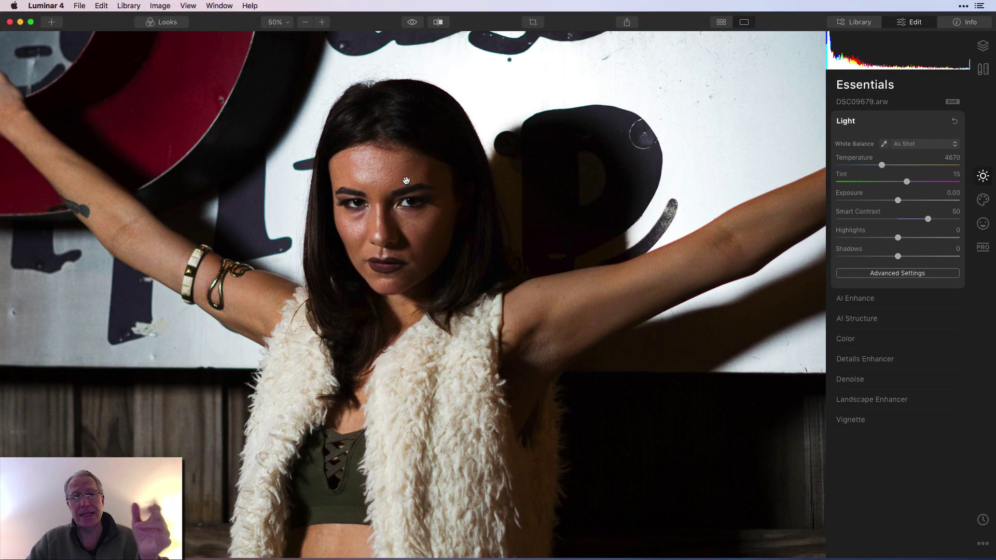
key("super+Tab")
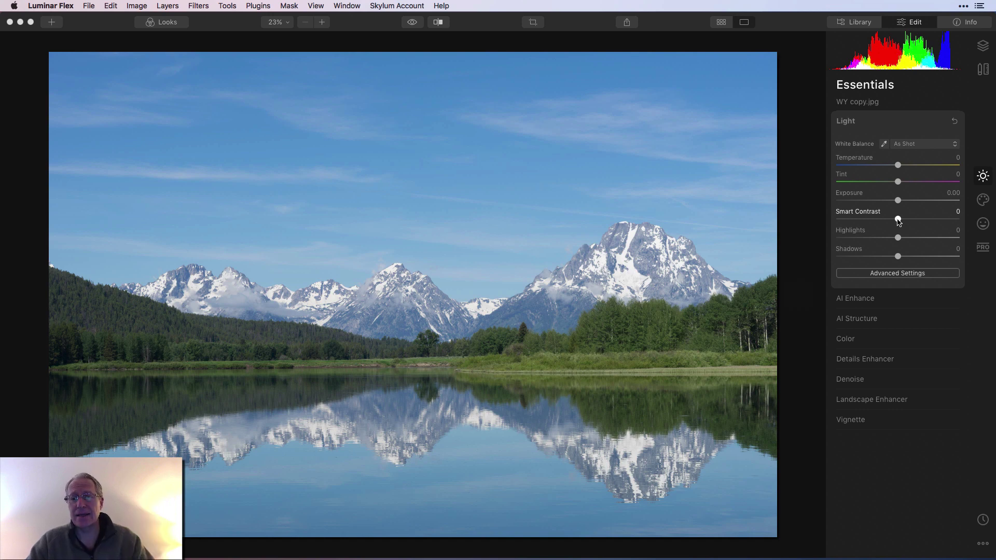
- Give the mountain lake landscape Smart Contrast 39, Highlights −36 and AI Accent 35
left_click_drag(898, 219, 921, 218)
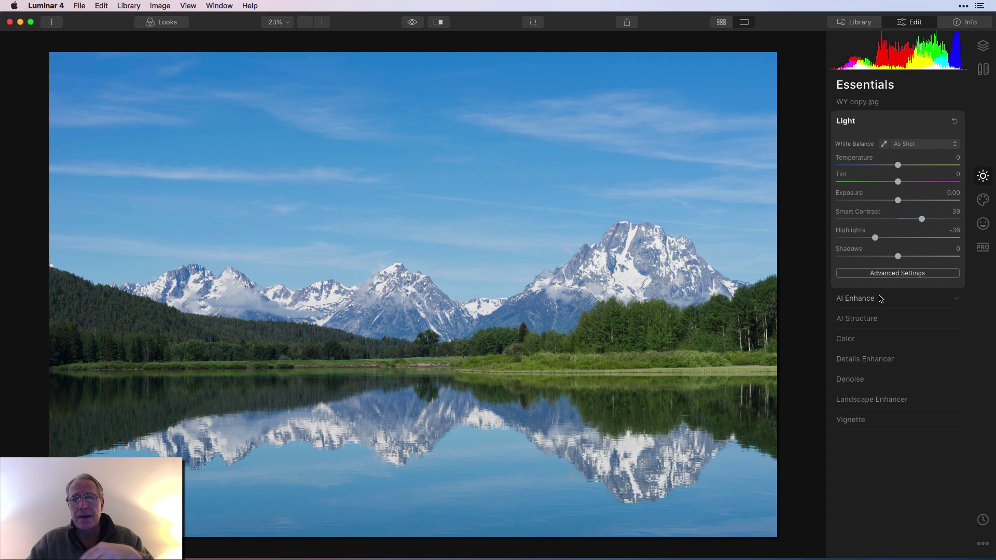
left_click(881, 299)
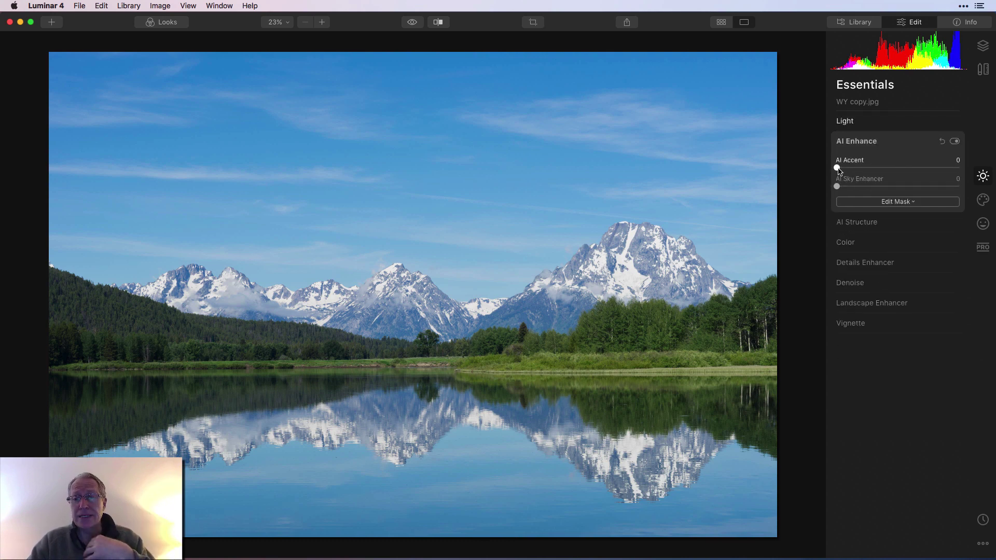
left_click_drag(839, 169, 882, 166)
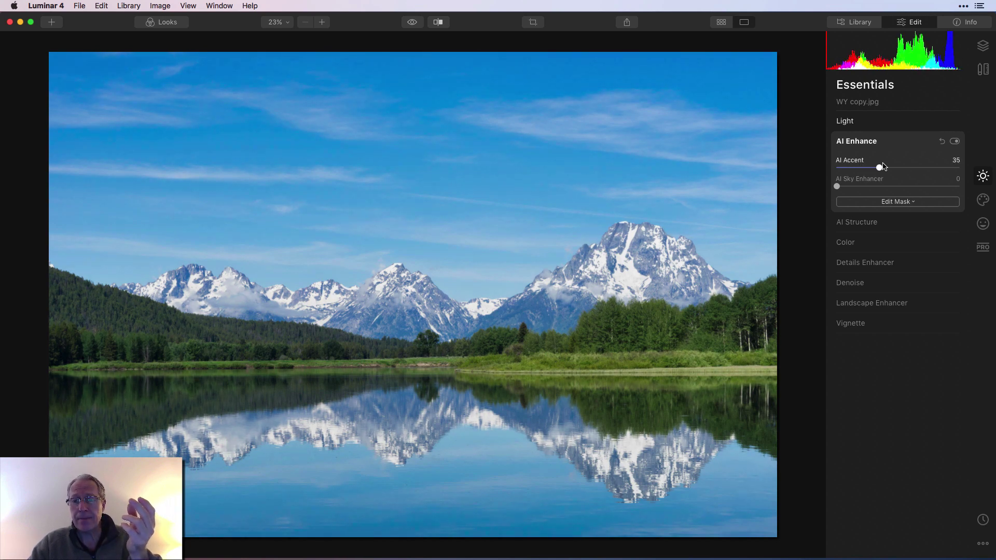
left_click(880, 223)
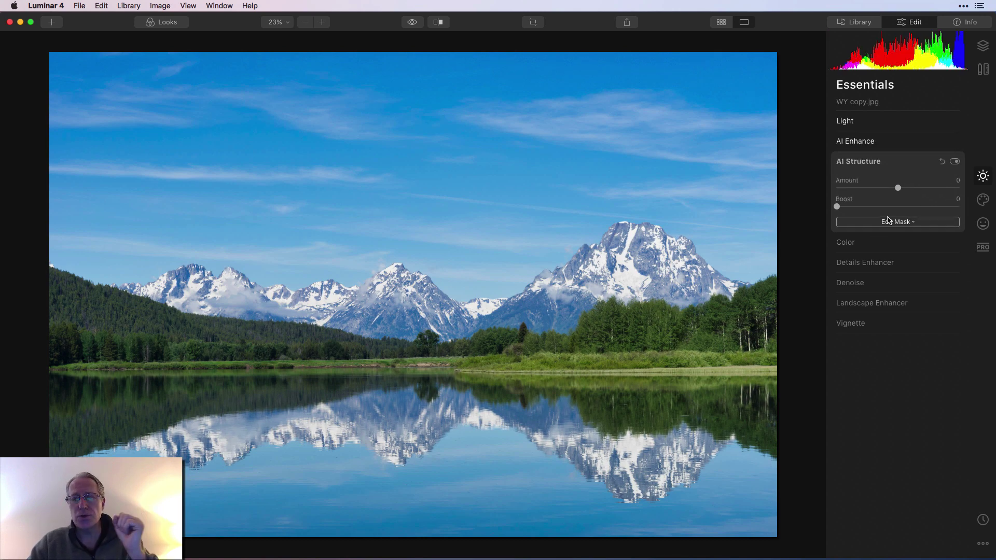
- Set AI Structure Amount to 44 and Boost to 21 on the landscape
left_click_drag(899, 189, 927, 191)
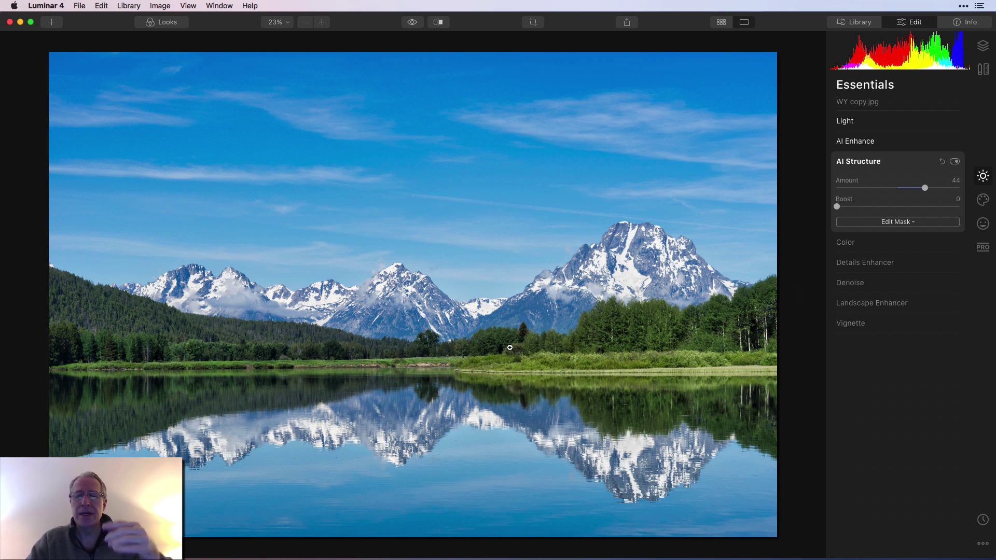
mouse_move(809, 294)
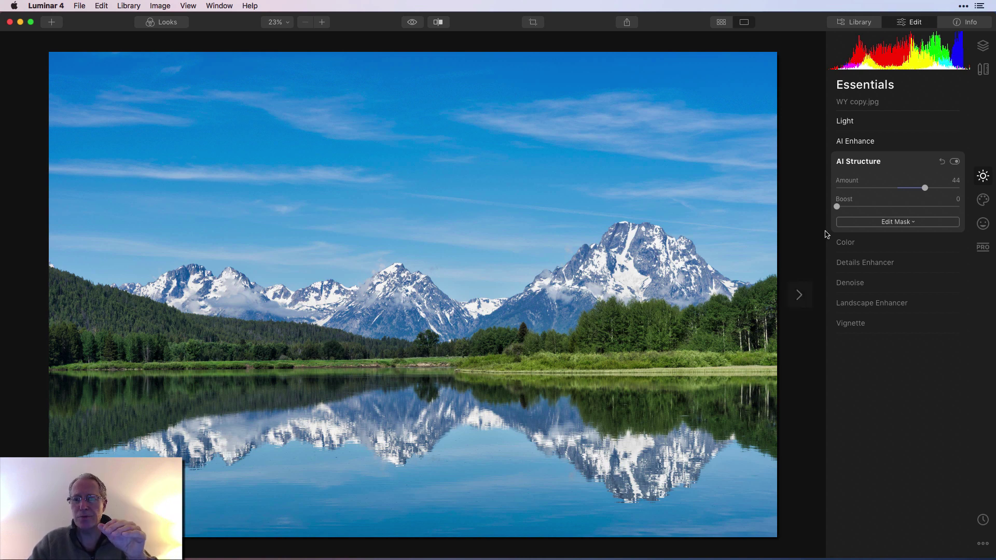
left_click_drag(837, 206, 862, 207)
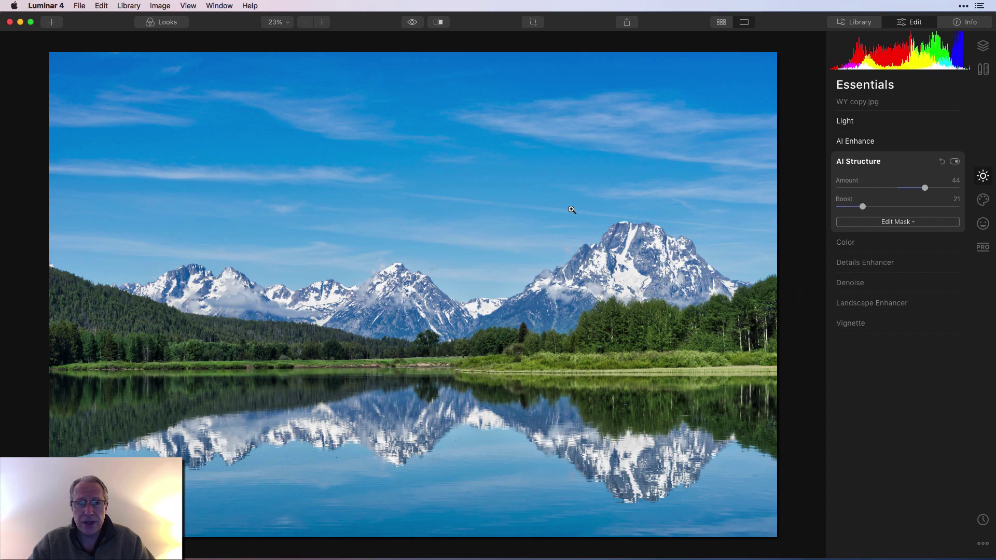
left_click(418, 22)
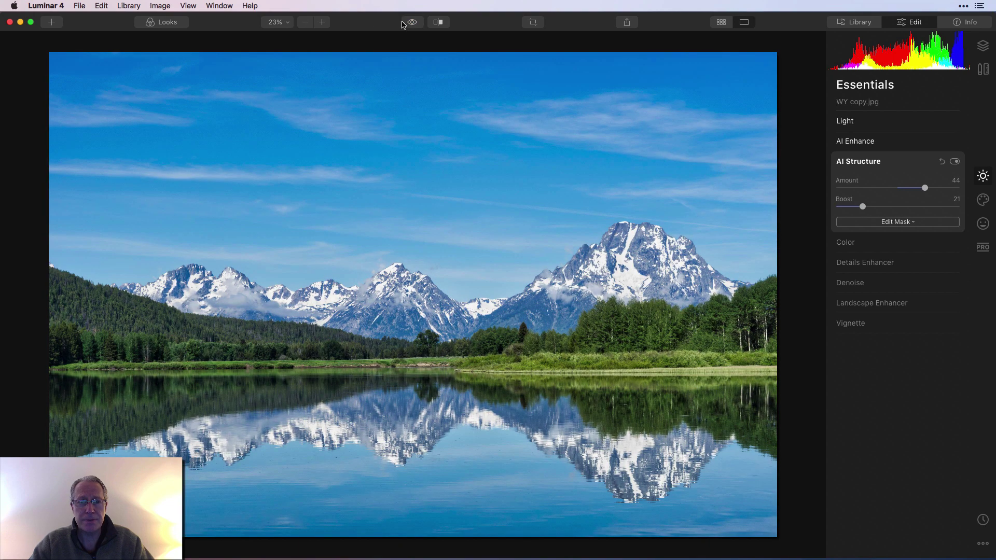
left_click(322, 22)
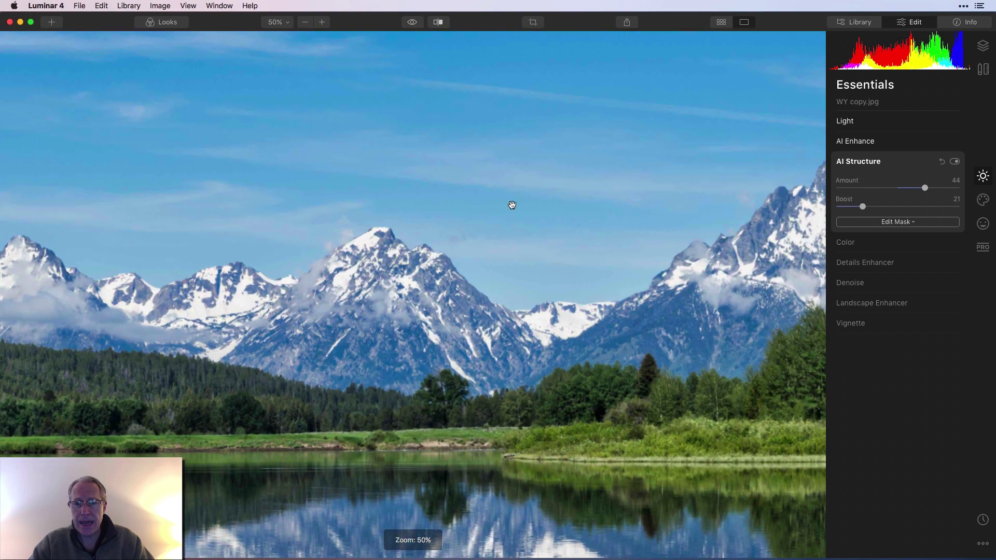
scroll(512, 205, "down", 3)
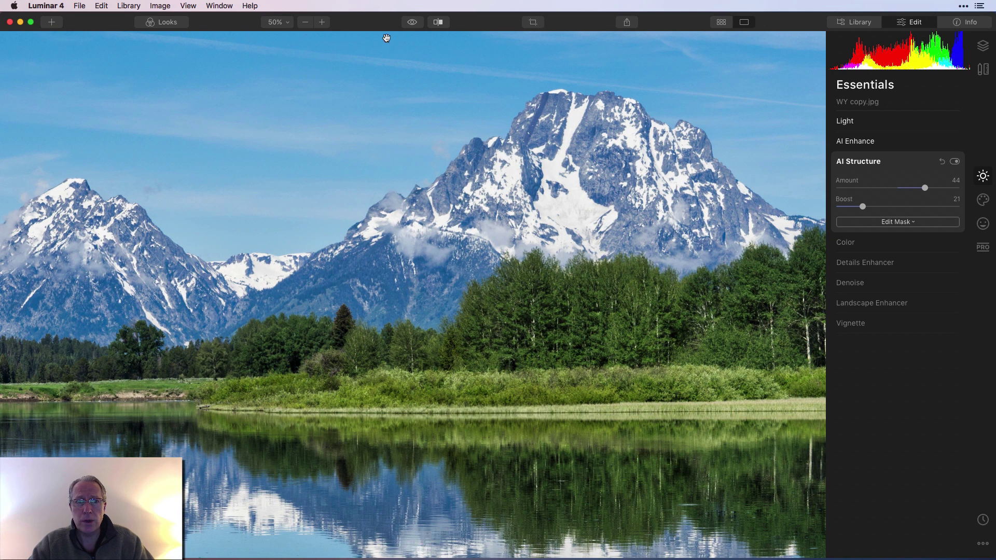
left_click(413, 23)
left_click(413, 22)
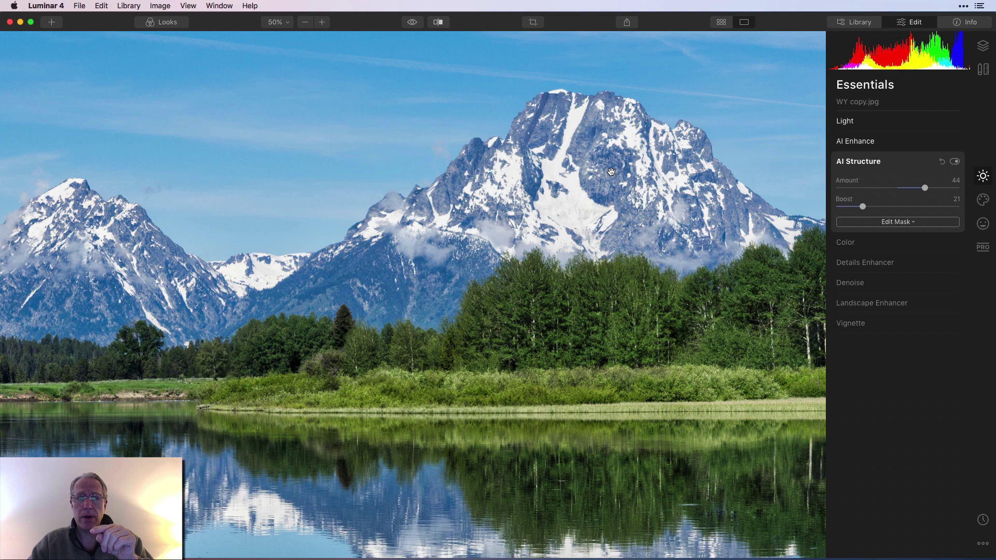
left_click(288, 21)
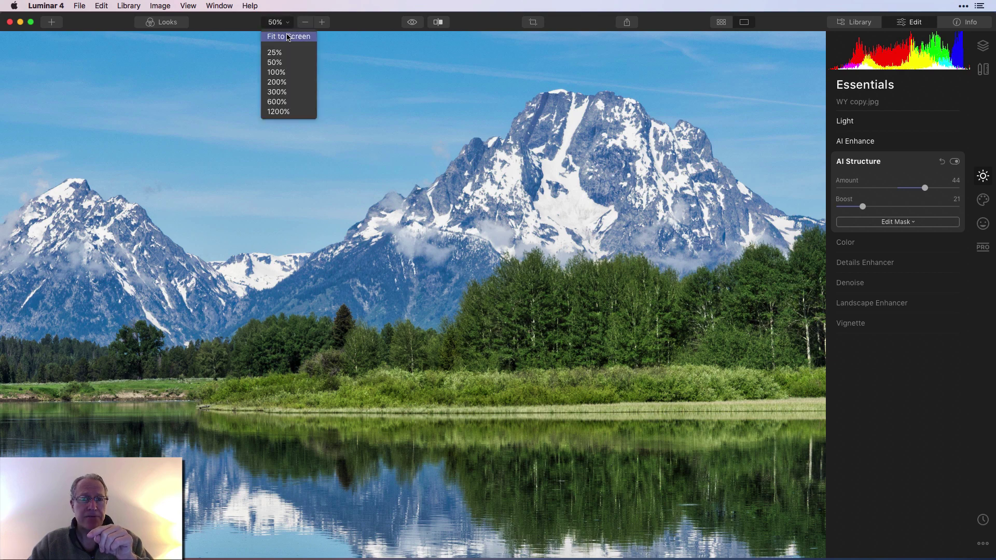
left_click(288, 37)
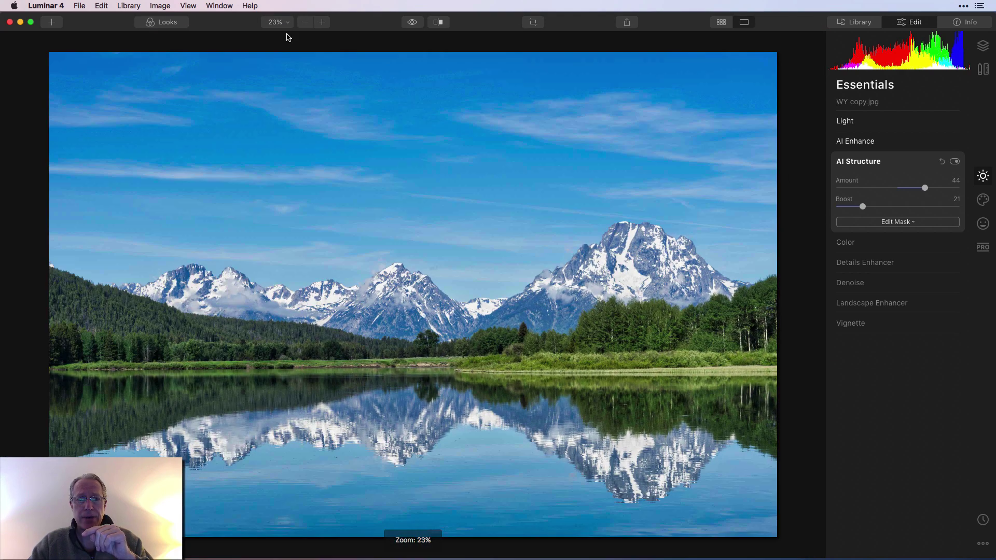
- In the Light section, push the mountain-lake landscape's Smart Contrast up from 39 to its maximum of 100
left_click(888, 128)
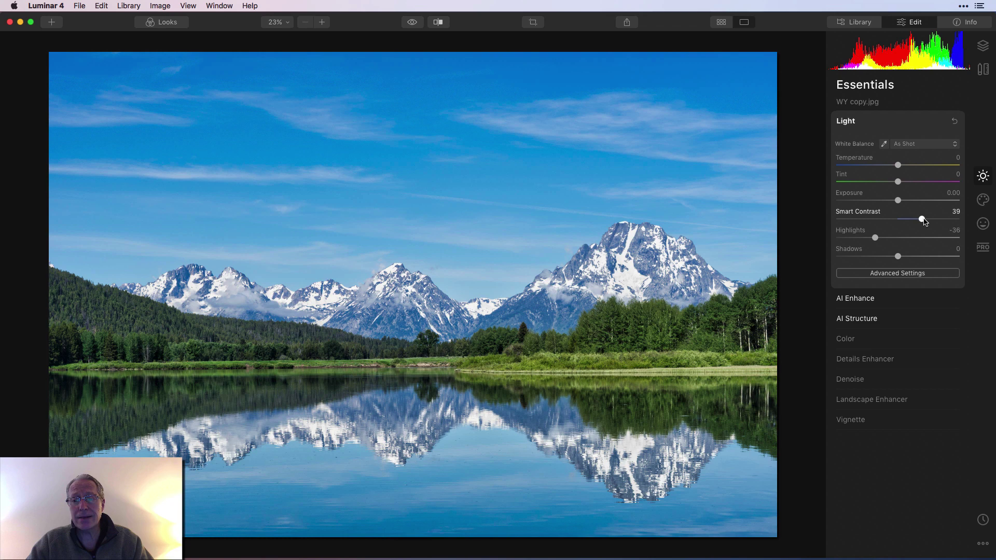
left_click_drag(922, 219, 967, 221)
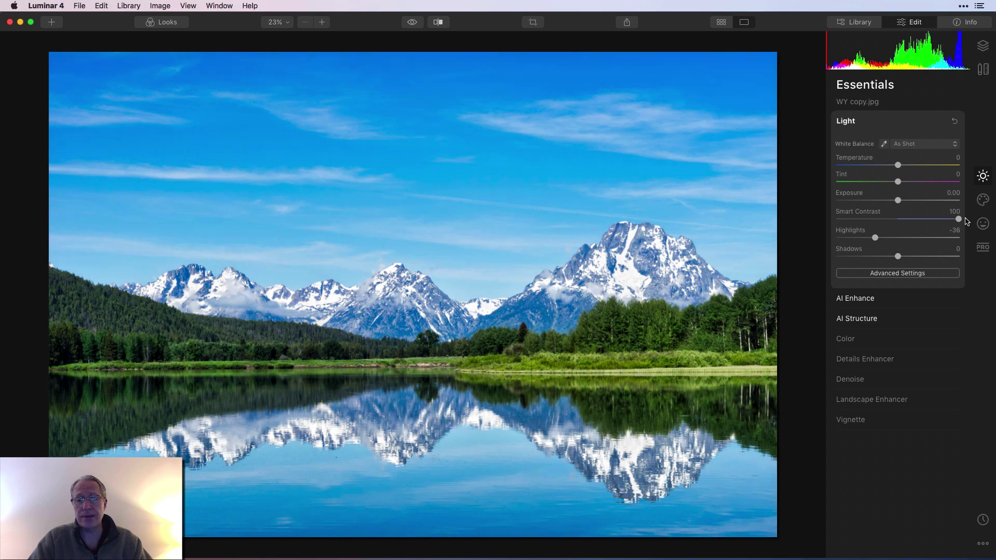